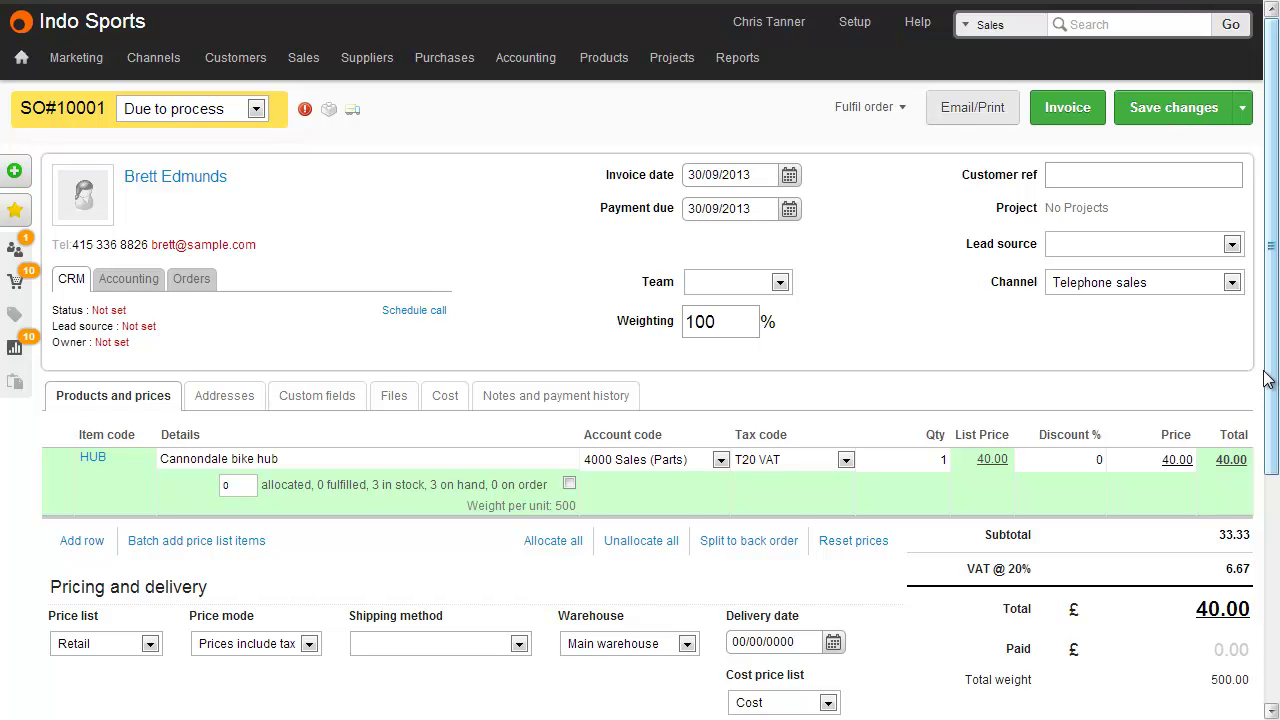
Scroll down to the order's shipping prices for the 500-weight UK delivery.
drag(1274, 366, 1275, 668)
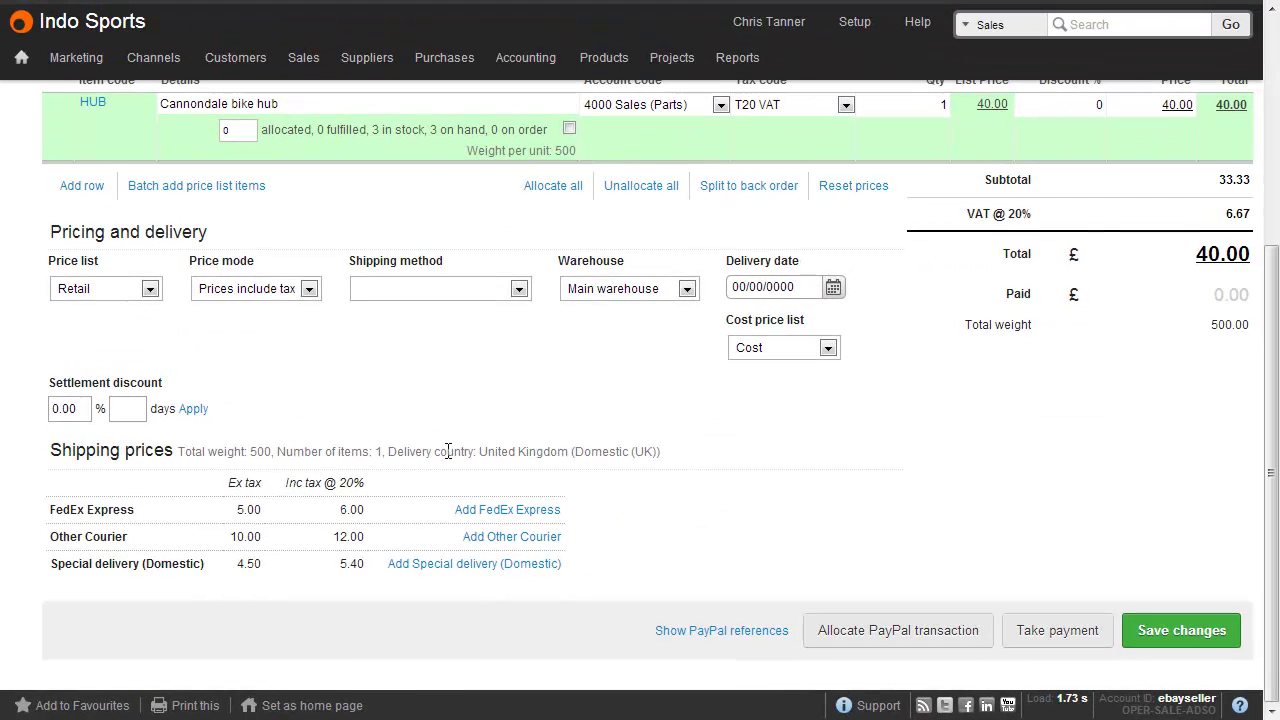
Add the FedEx Express shipping line, dismiss the confirmation and save the order.
click(514, 508)
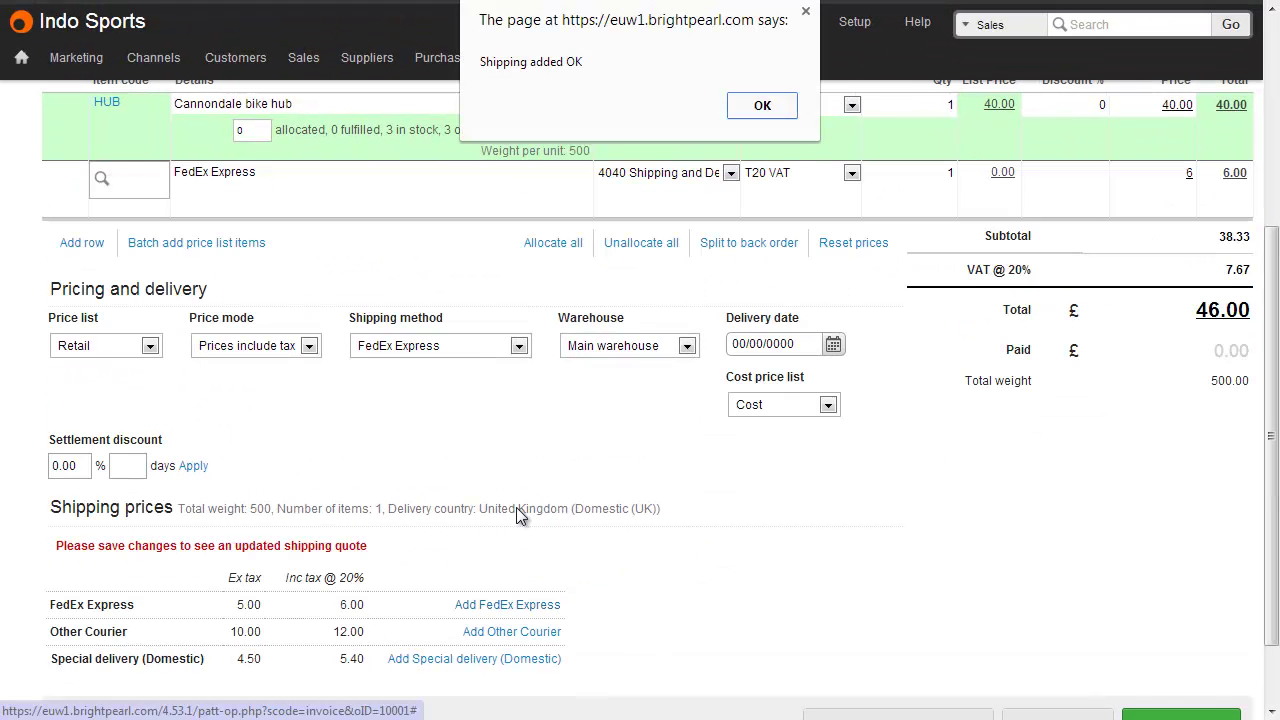
click(744, 109)
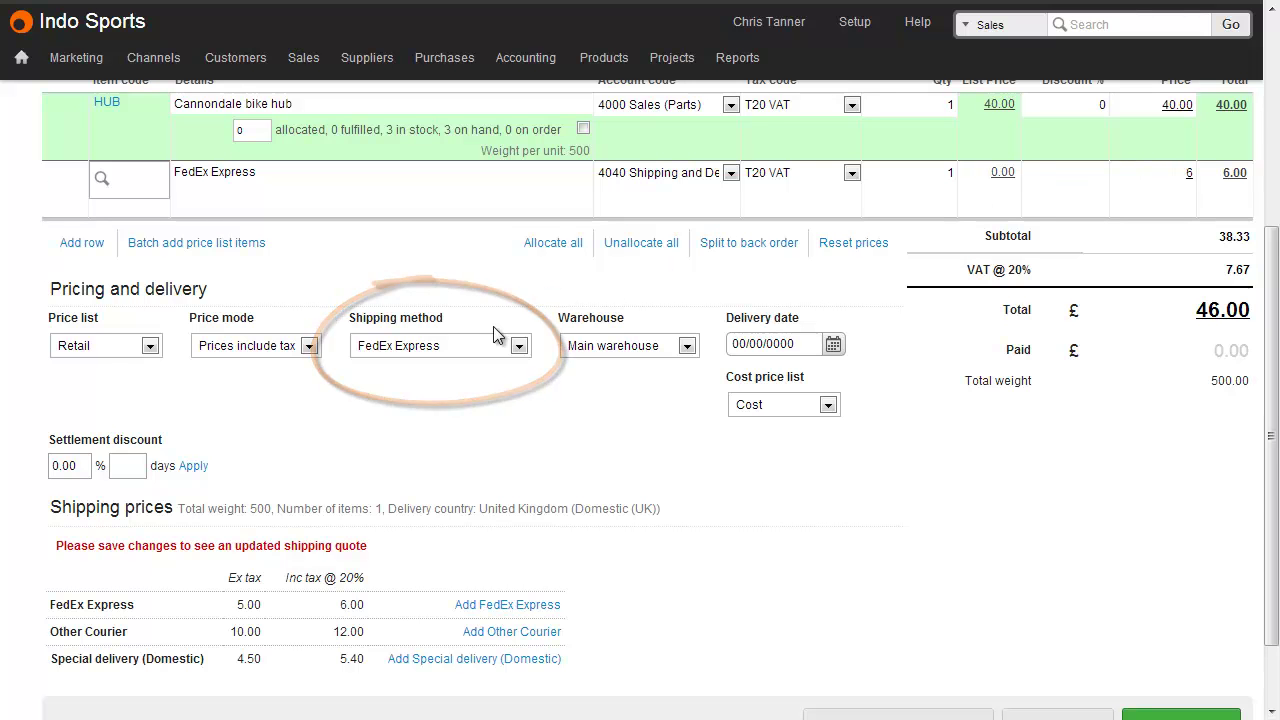
scroll(493, 334, down, 2)
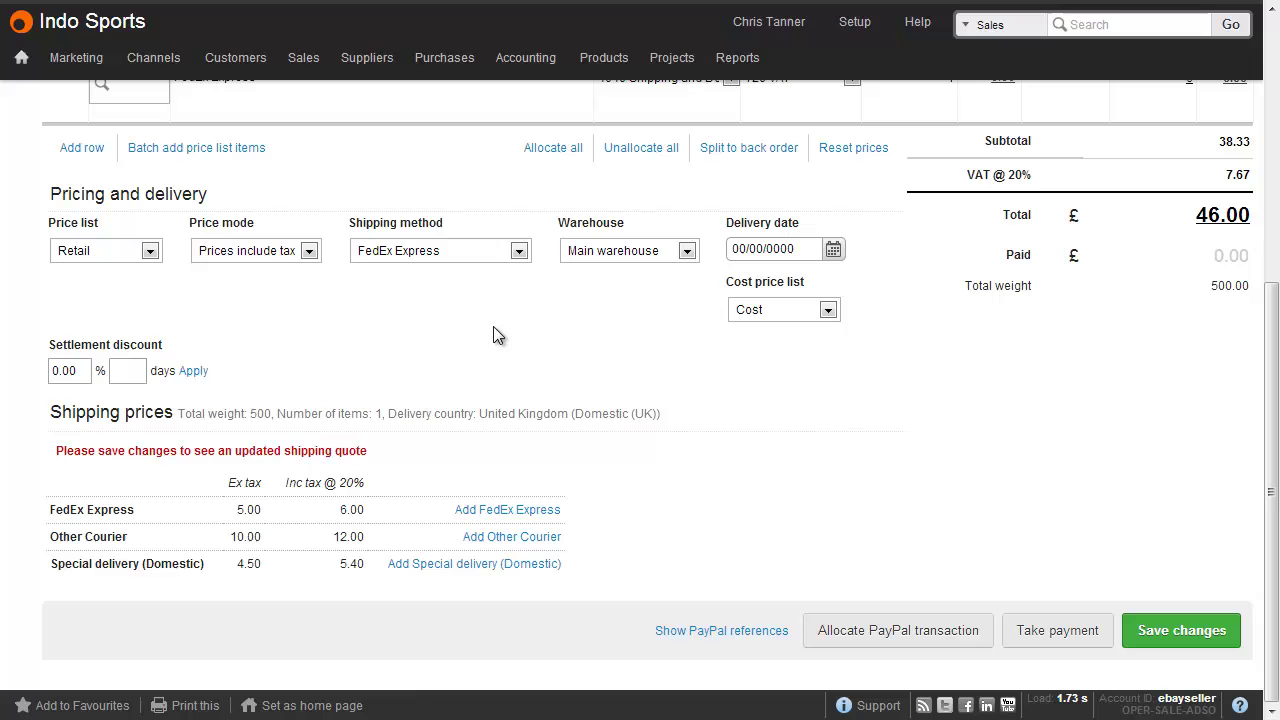
click(1157, 634)
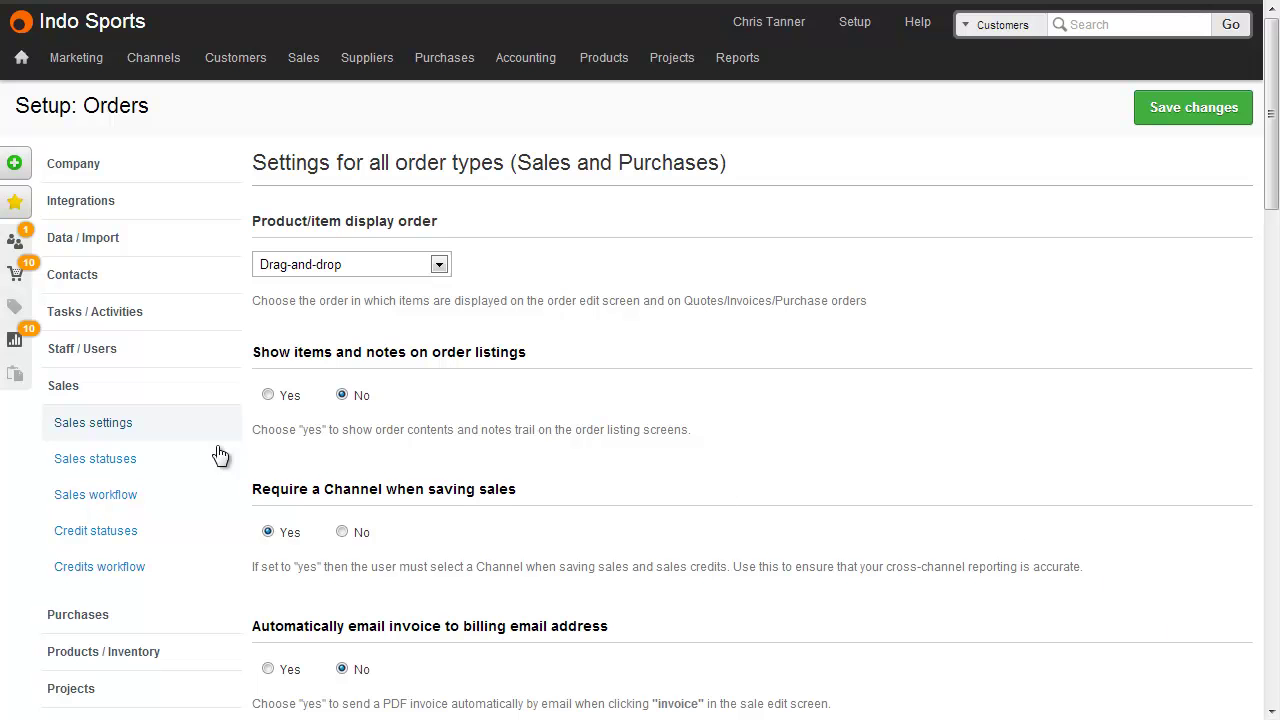
Scroll through the sales settings past 'Show shipping quote on order edit screen' to the bottom.
drag(1268, 200, 1260, 432)
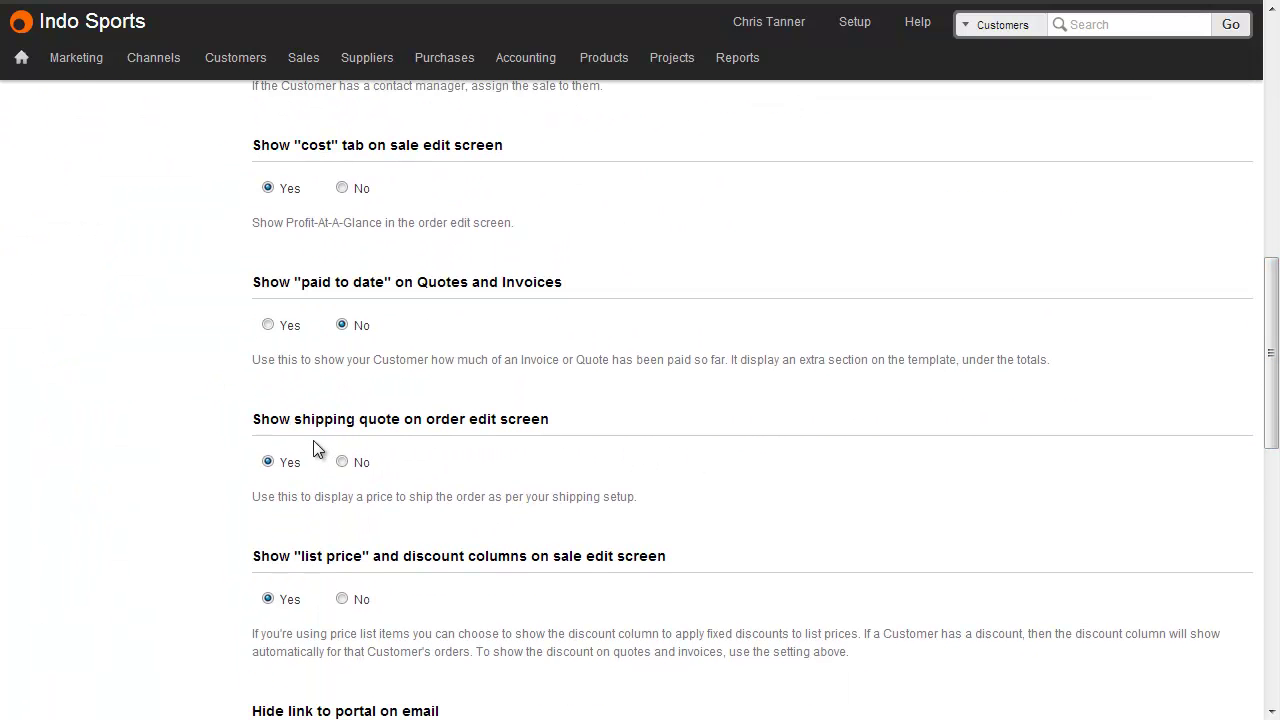
drag(1272, 403, 1272, 650)
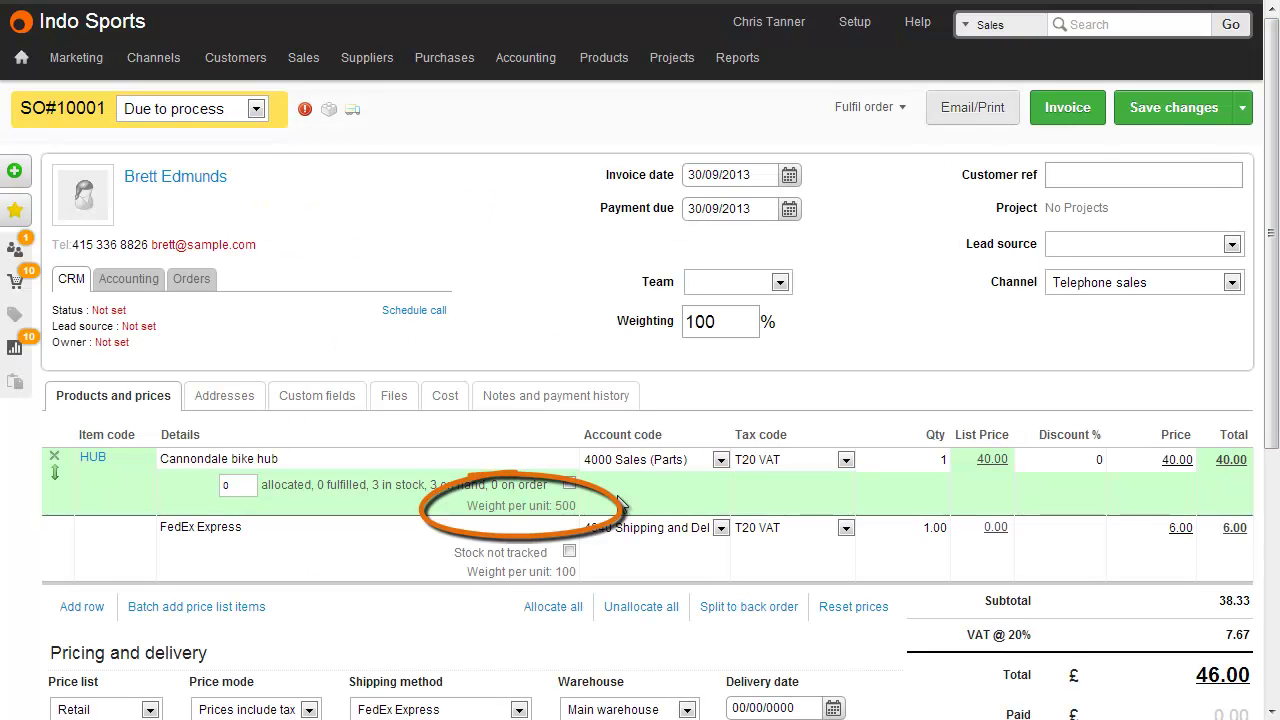
Scroll down the Shipping methods list to see each method's breaks and break type.
scroll(620, 505, down, 5)
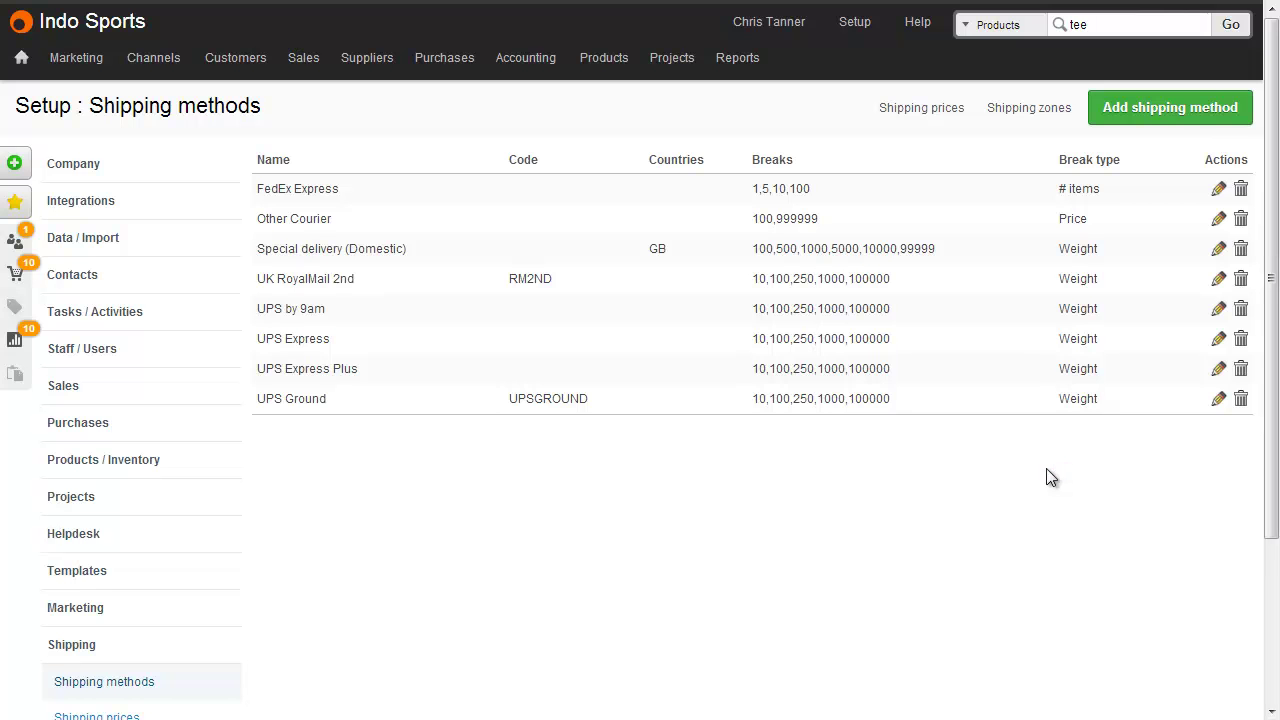
Work through controls on the Shipping methods list page.
click(1154, 189)
click(757, 196)
click(754, 220)
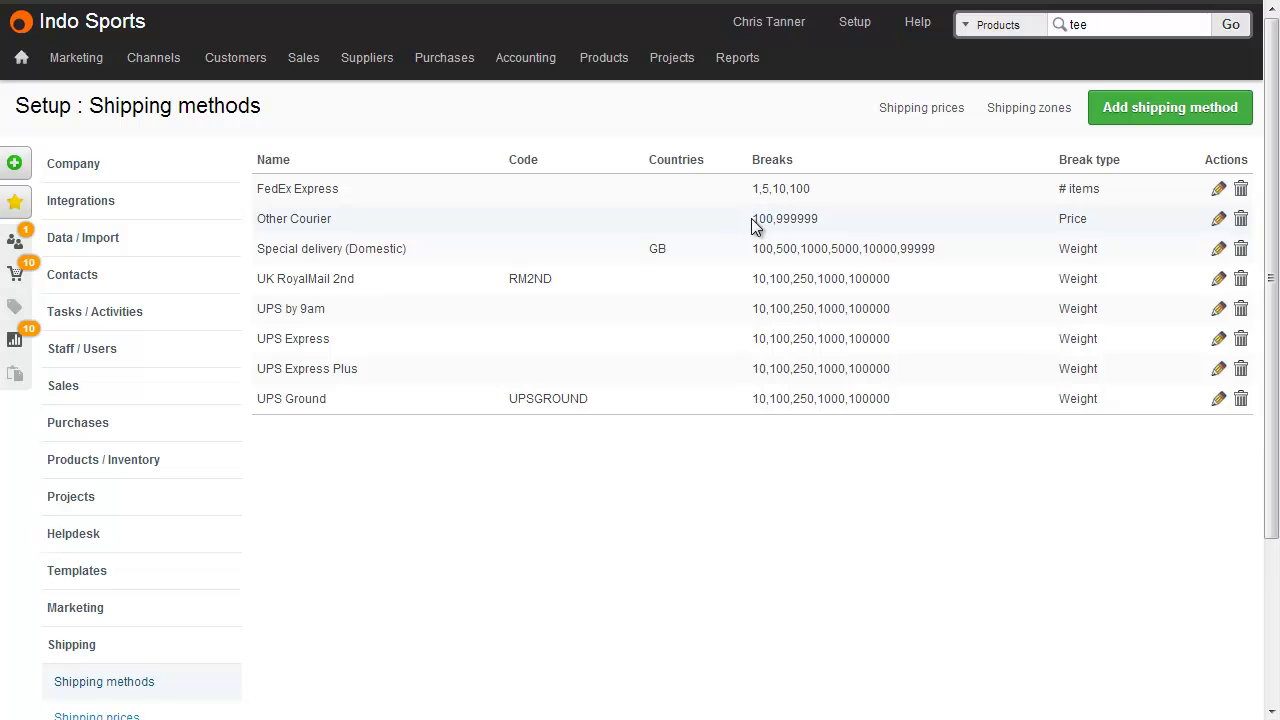
click(868, 221)
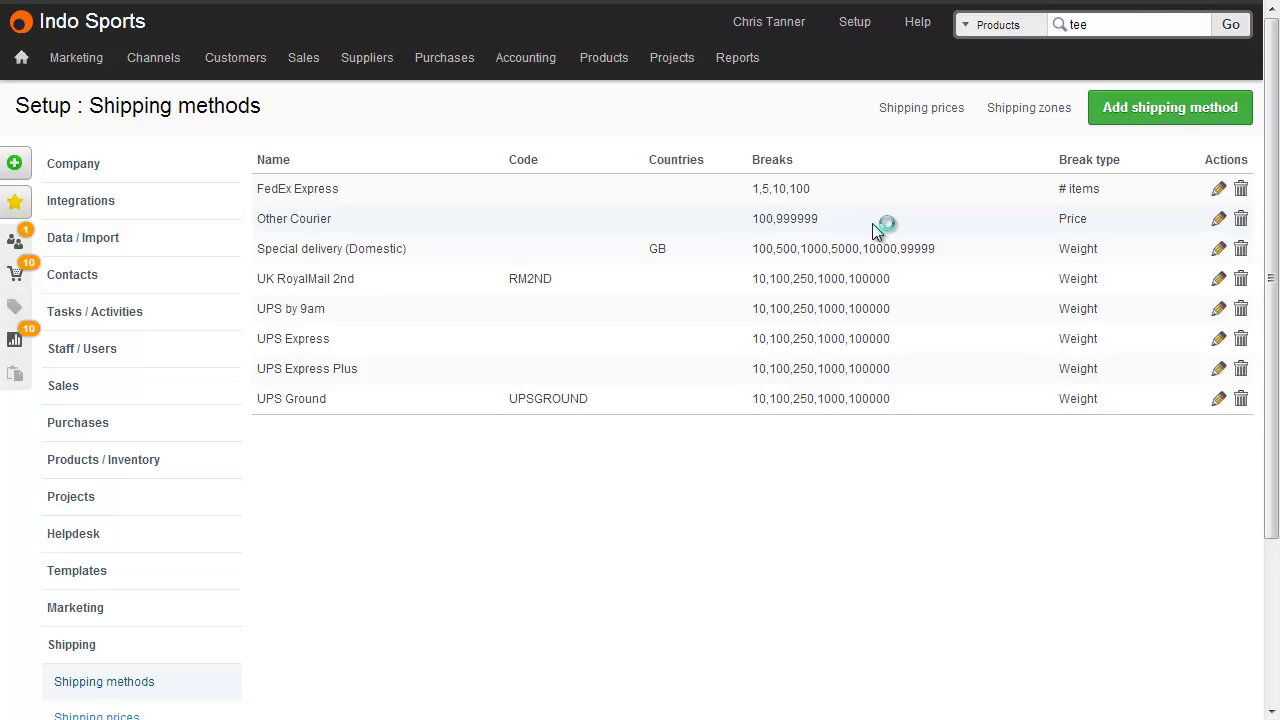
click(981, 247)
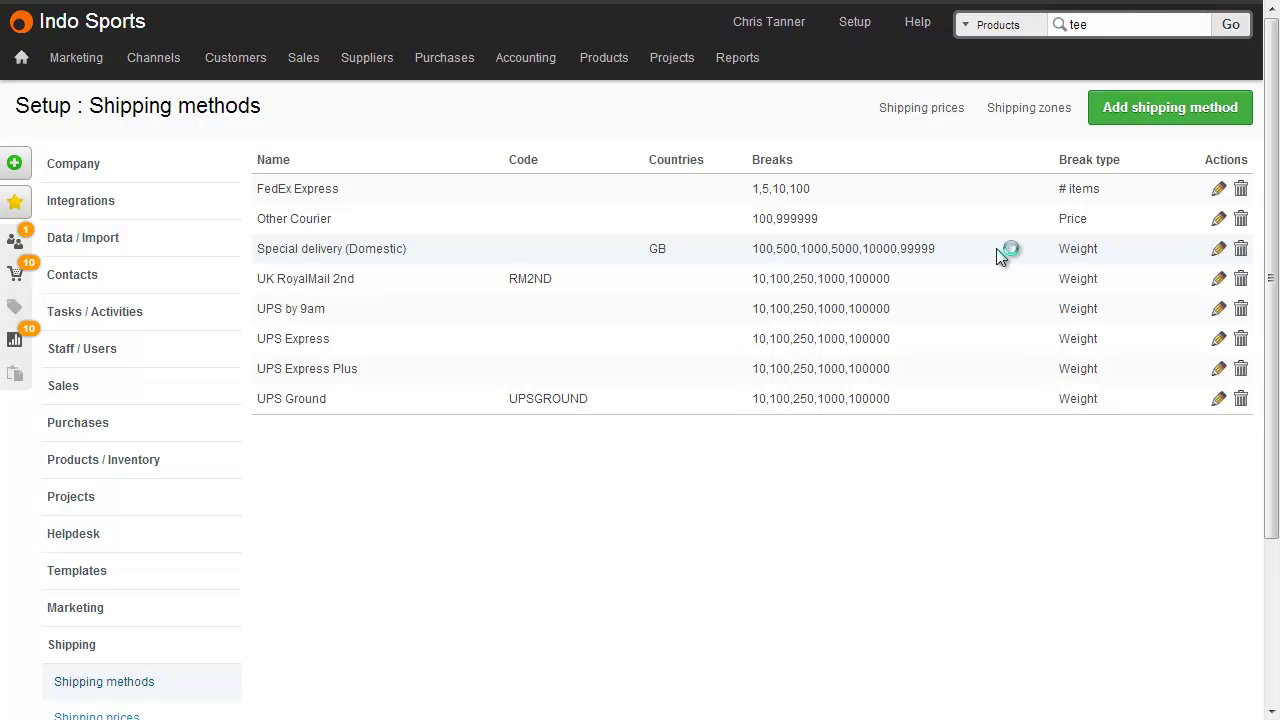
Check Other Courier's Price break type without saving, then open Special delivery (Domestic) settings.
click(1216, 219)
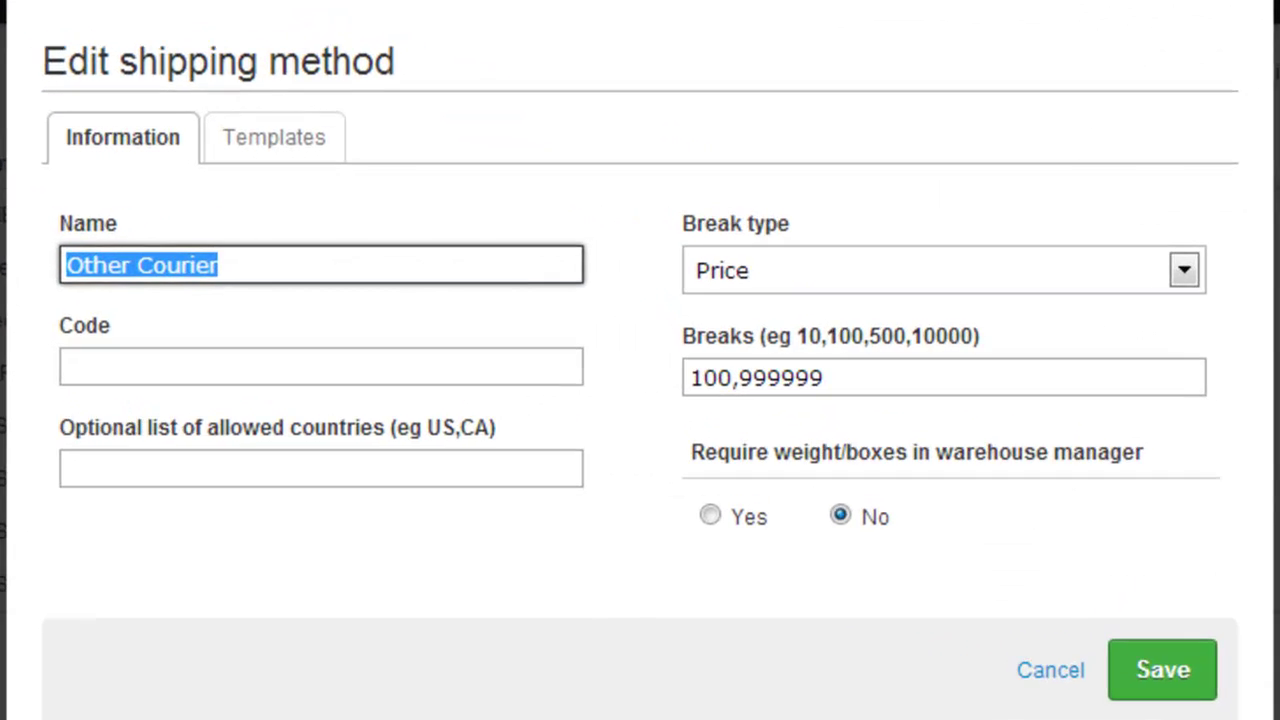
click(1184, 270)
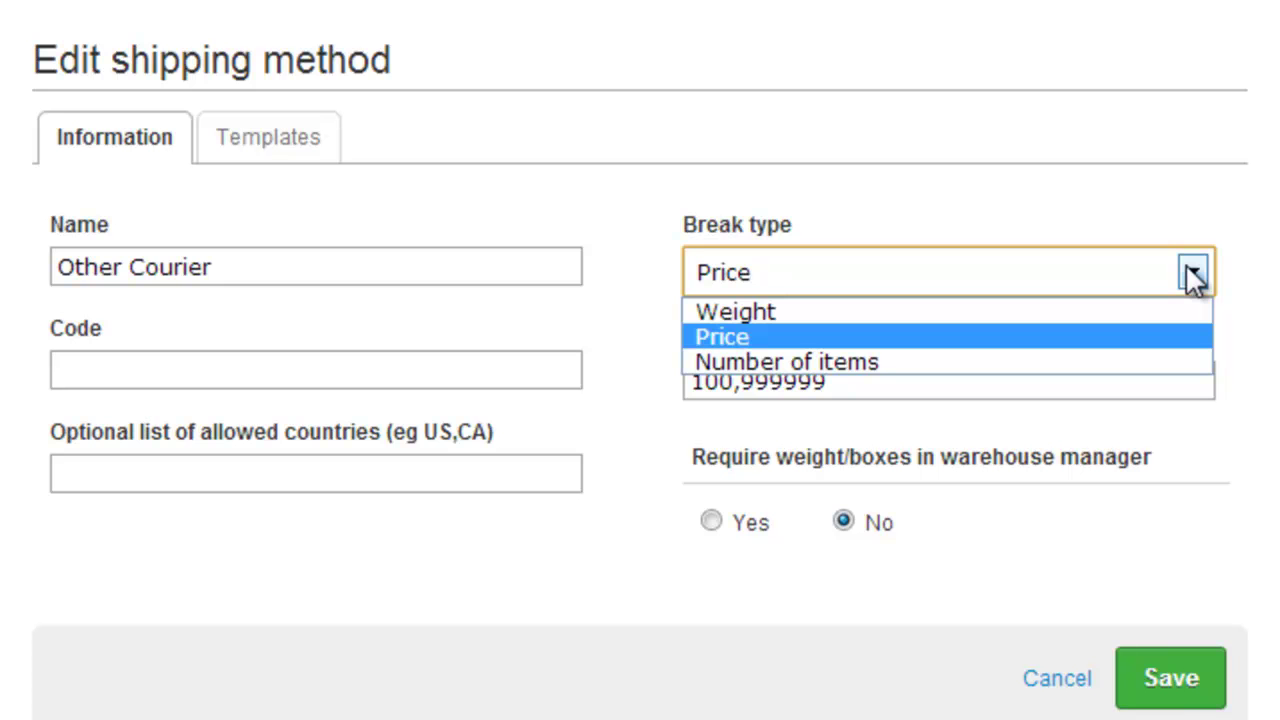
click(1180, 337)
click(1103, 370)
click(1057, 678)
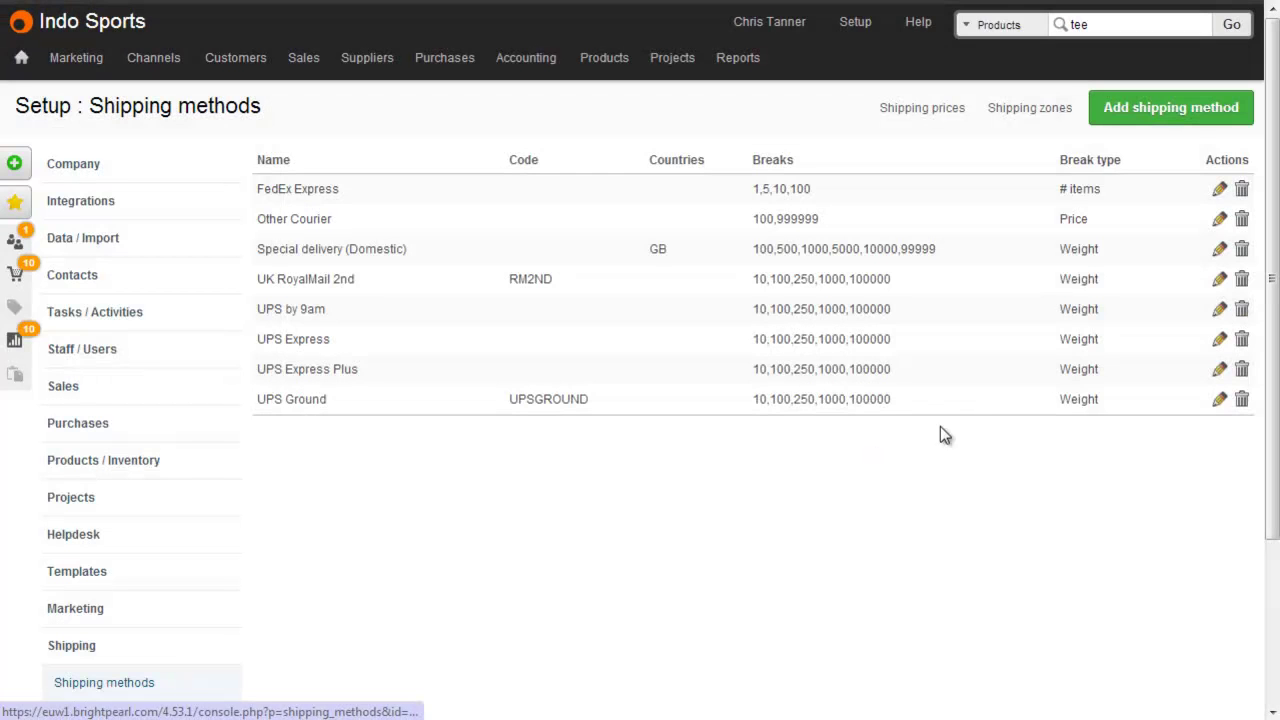
click(1219, 249)
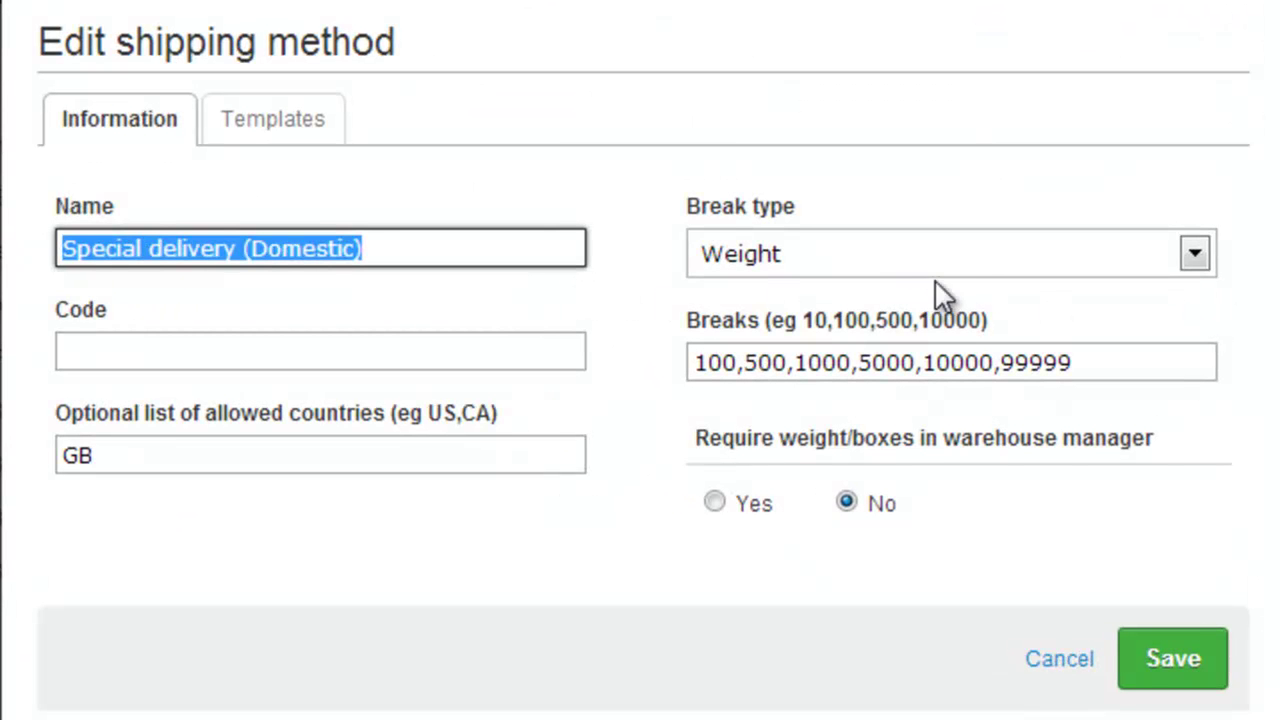
Leave Special delivery (Domestic) restricted to GB, close its settings and go to Shipping zones.
click(745, 410)
click(212, 460)
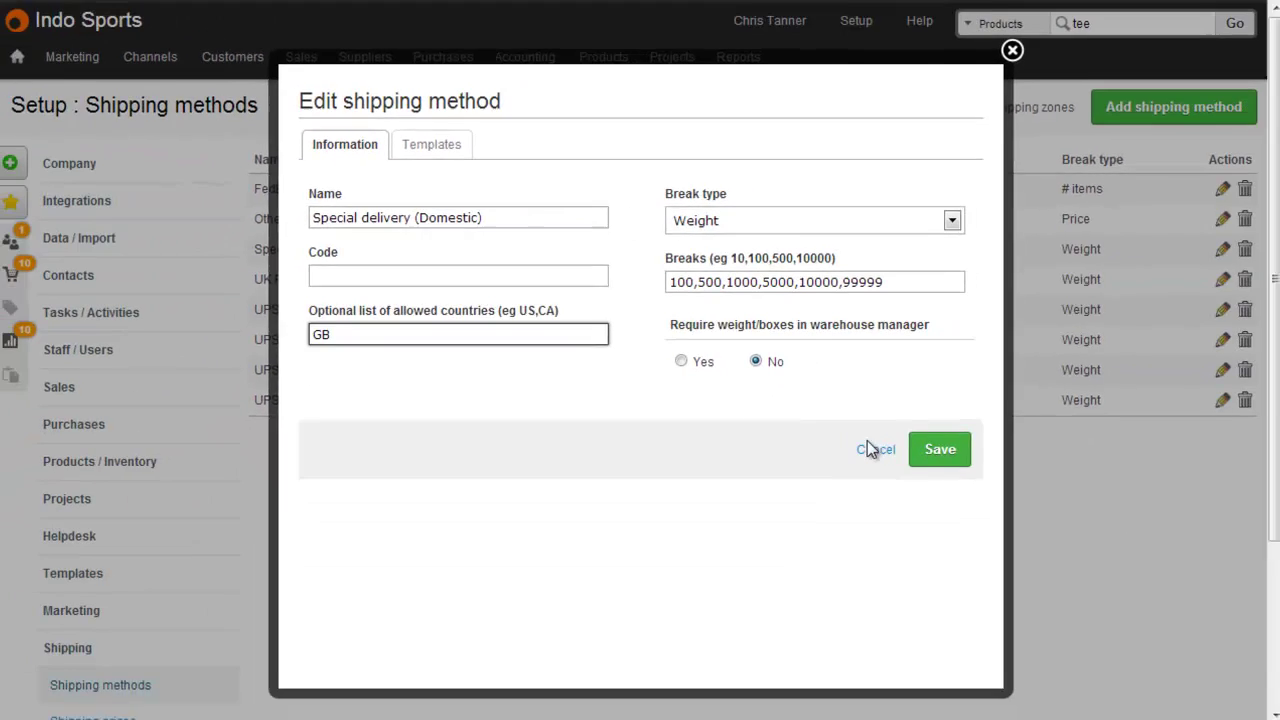
click(1059, 658)
click(1029, 107)
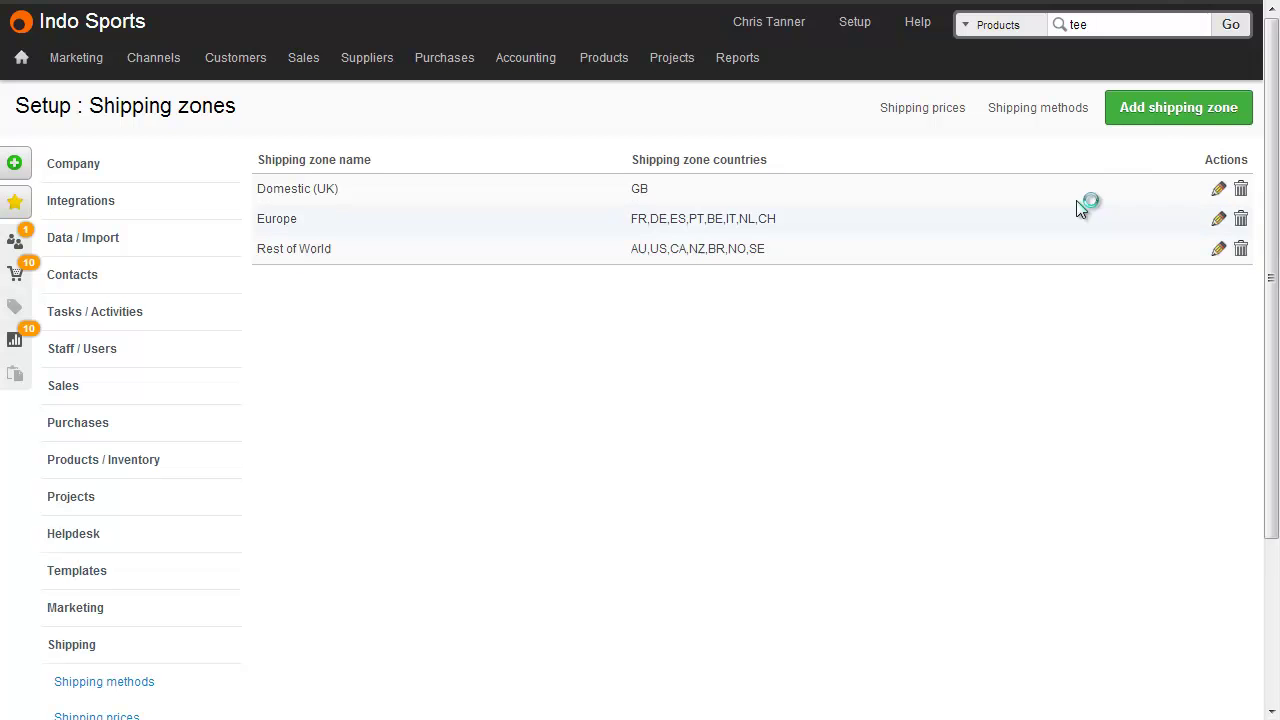
Go from the Shipping zones list to the Shipping prices setup page.
click(1164, 110)
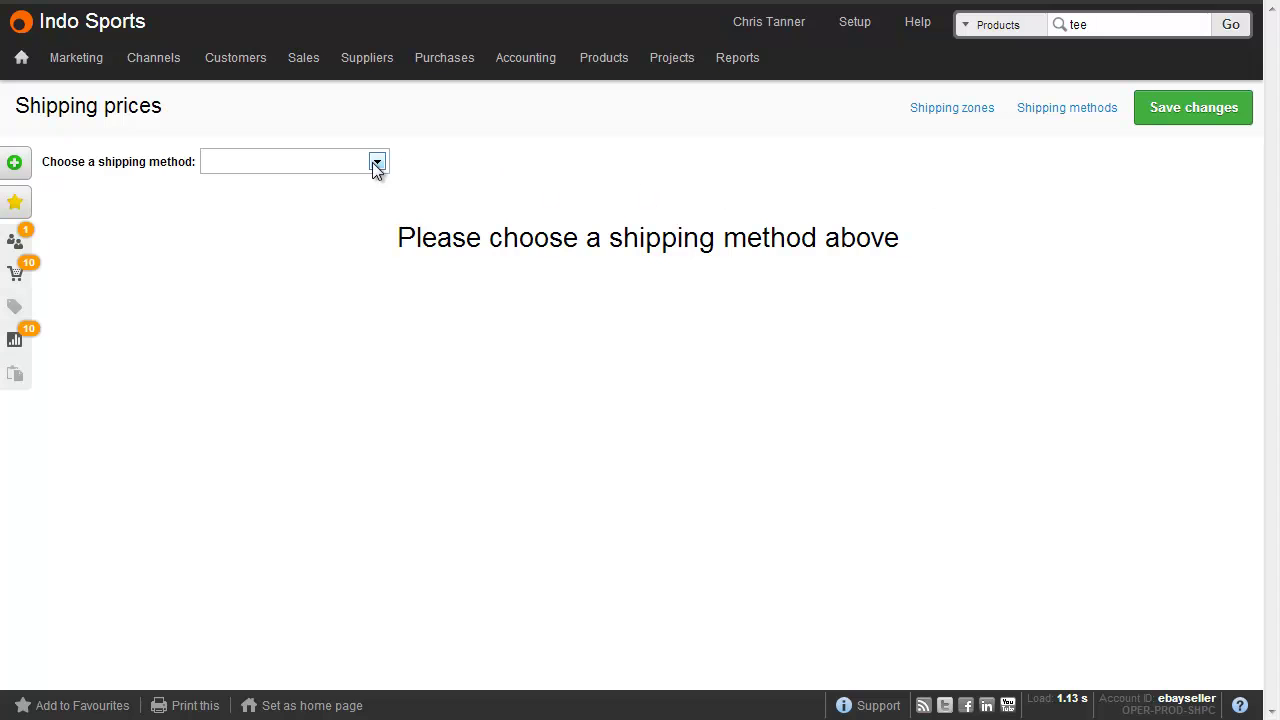
View the per-zone prices for FedEx Express, then for Other Courier.
click(376, 163)
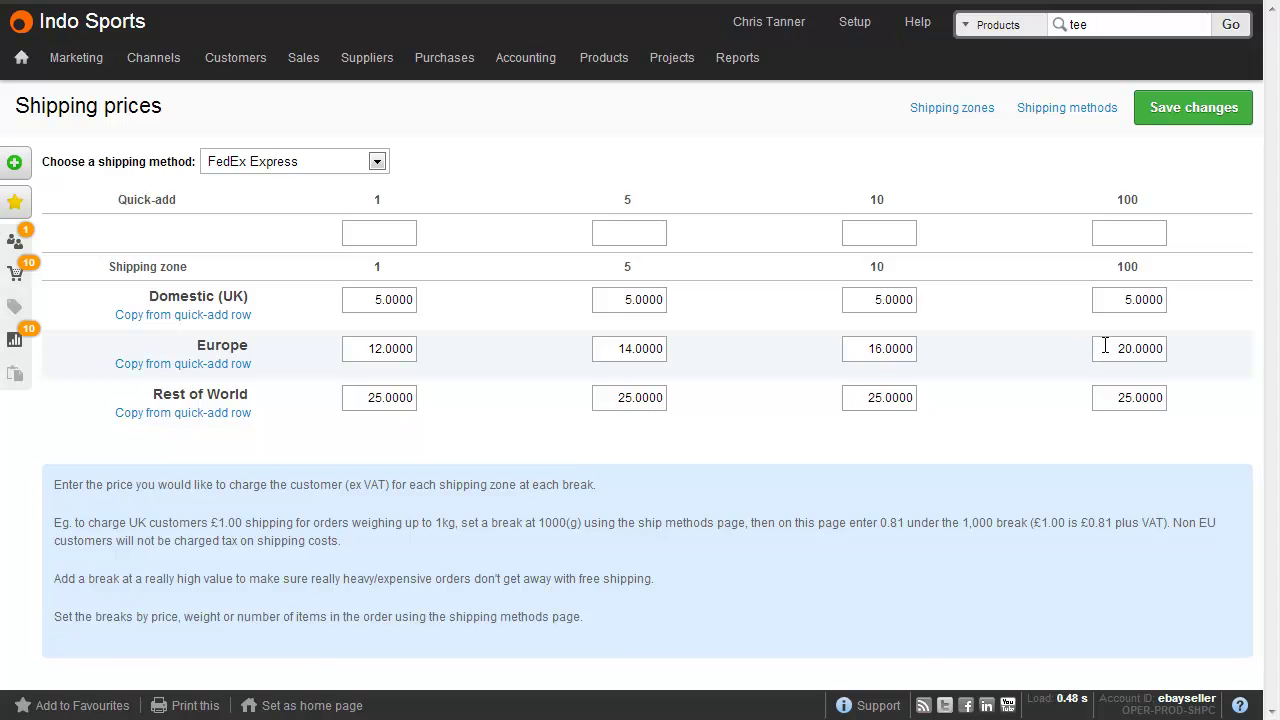
click(376, 161)
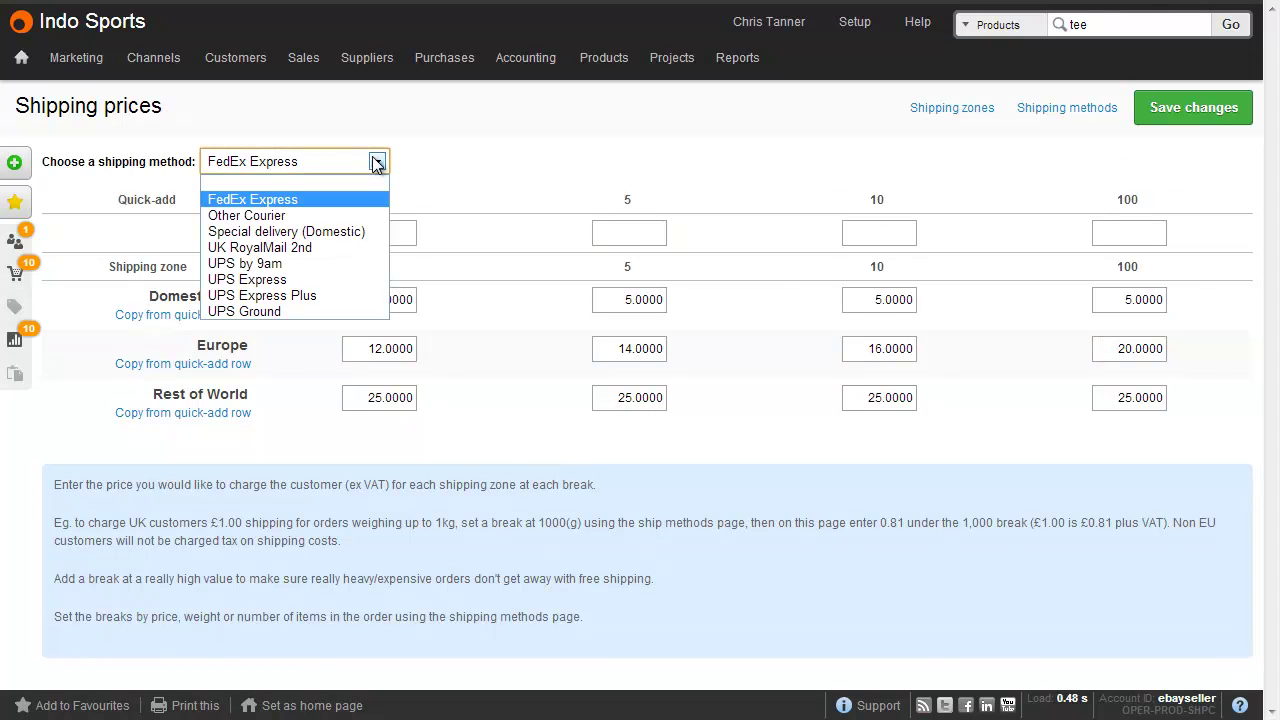
click(342, 219)
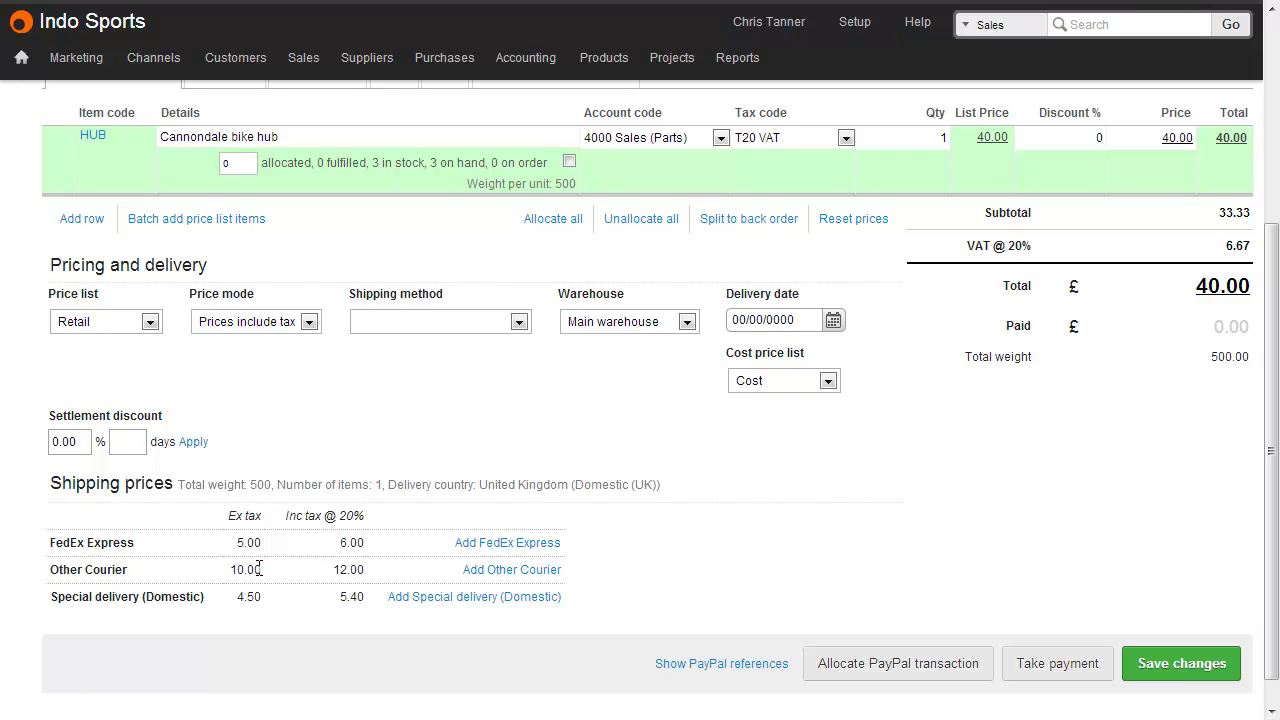
Set the Cannondale bike hub quantity to 3 and save the order at £120.00.
click(942, 140)
text(3)
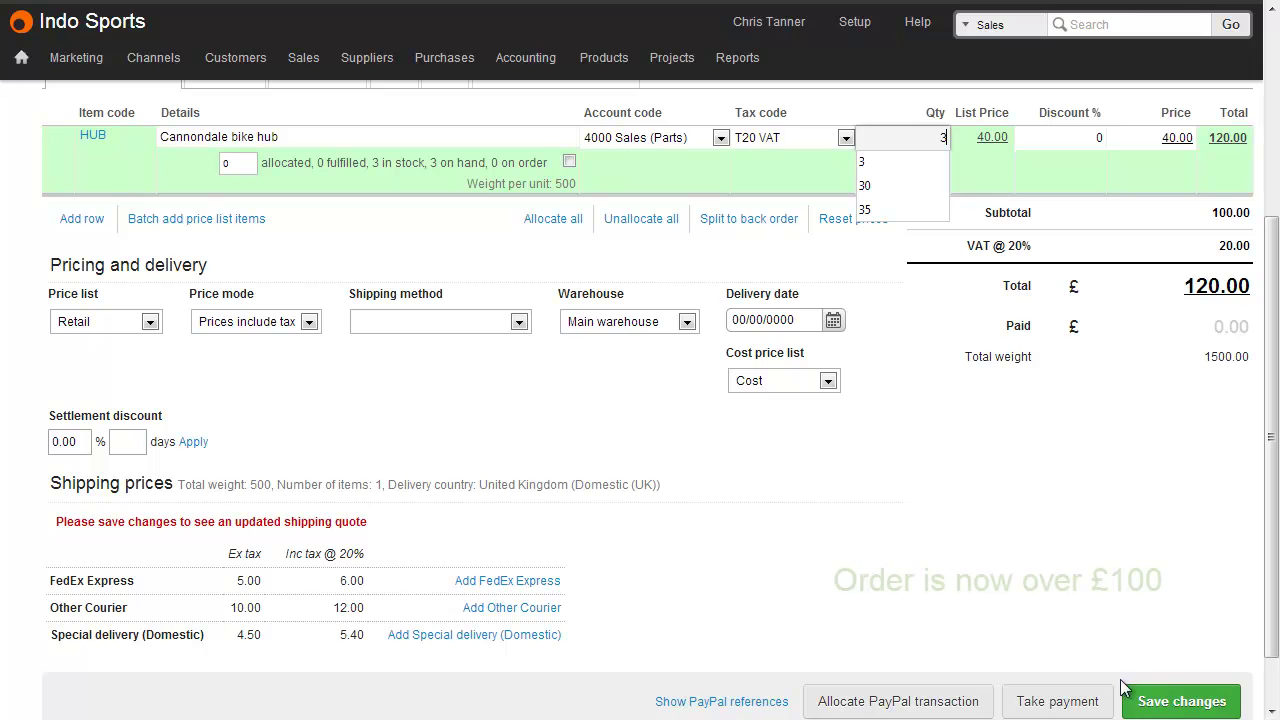
click(1172, 700)
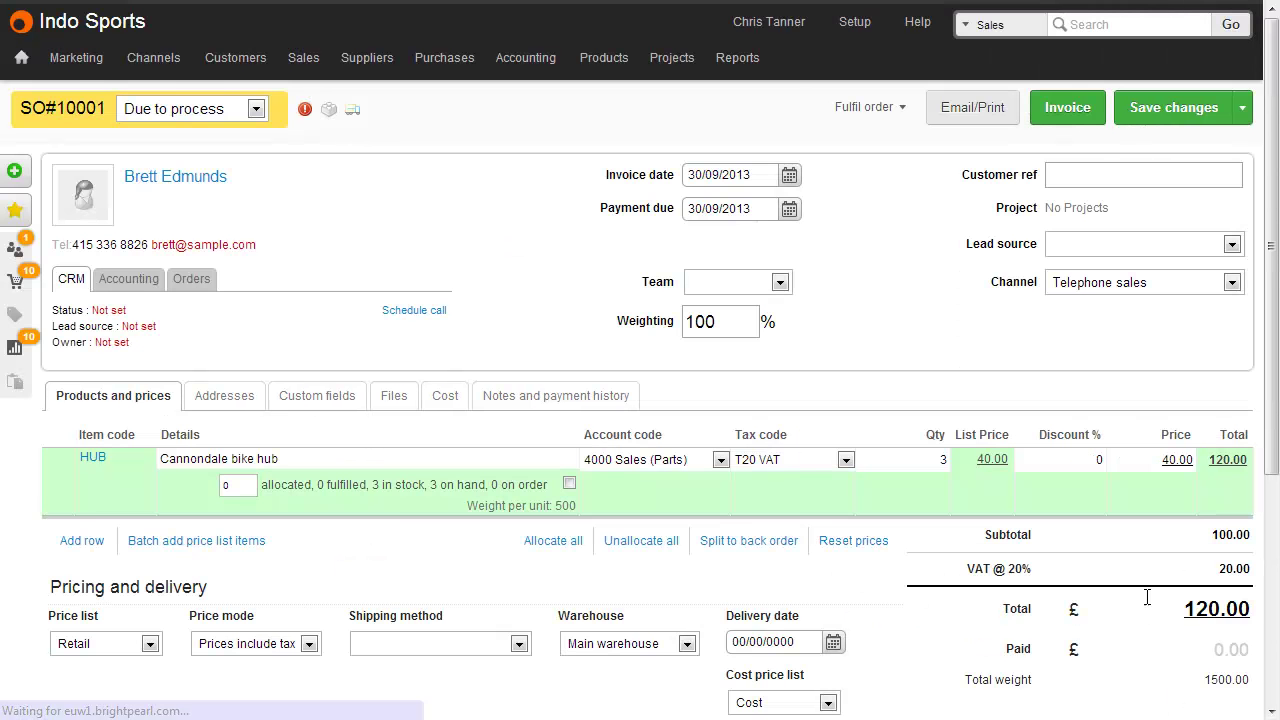
Add an Other Courier shipping line at 0.00 and dismiss the confirmation.
scroll(1147, 598, down, 4)
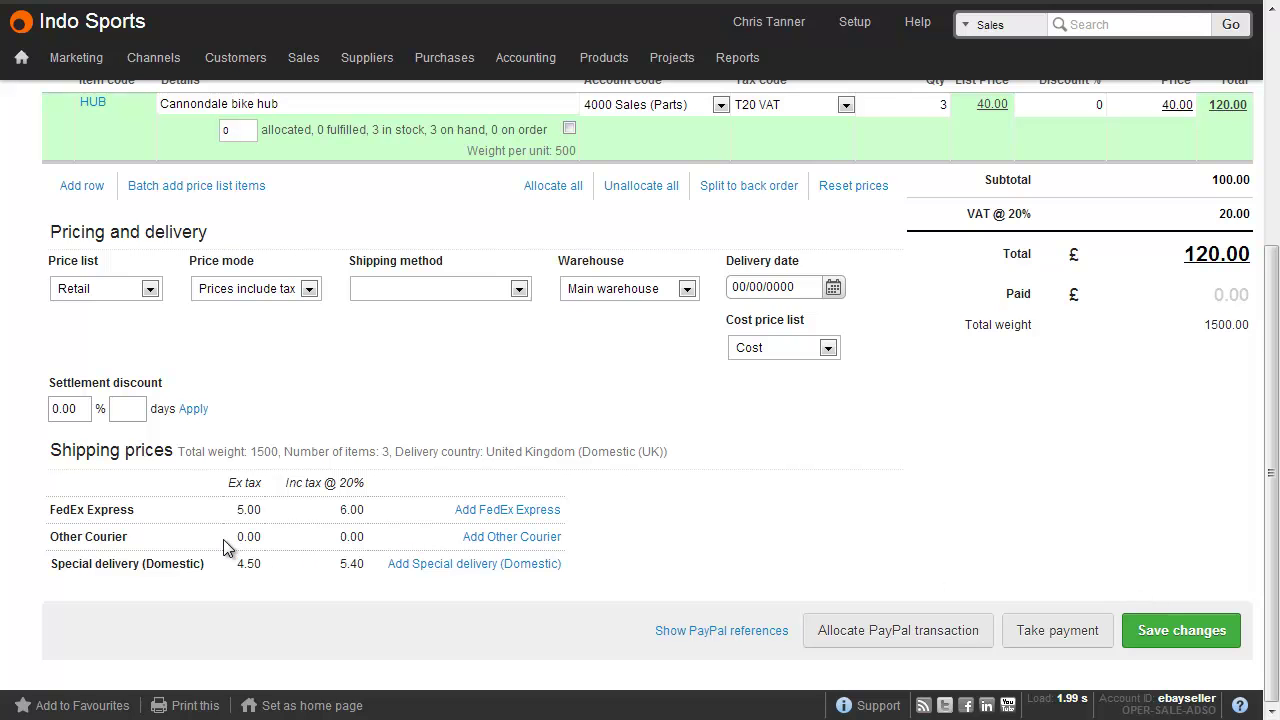
click(522, 543)
click(779, 106)
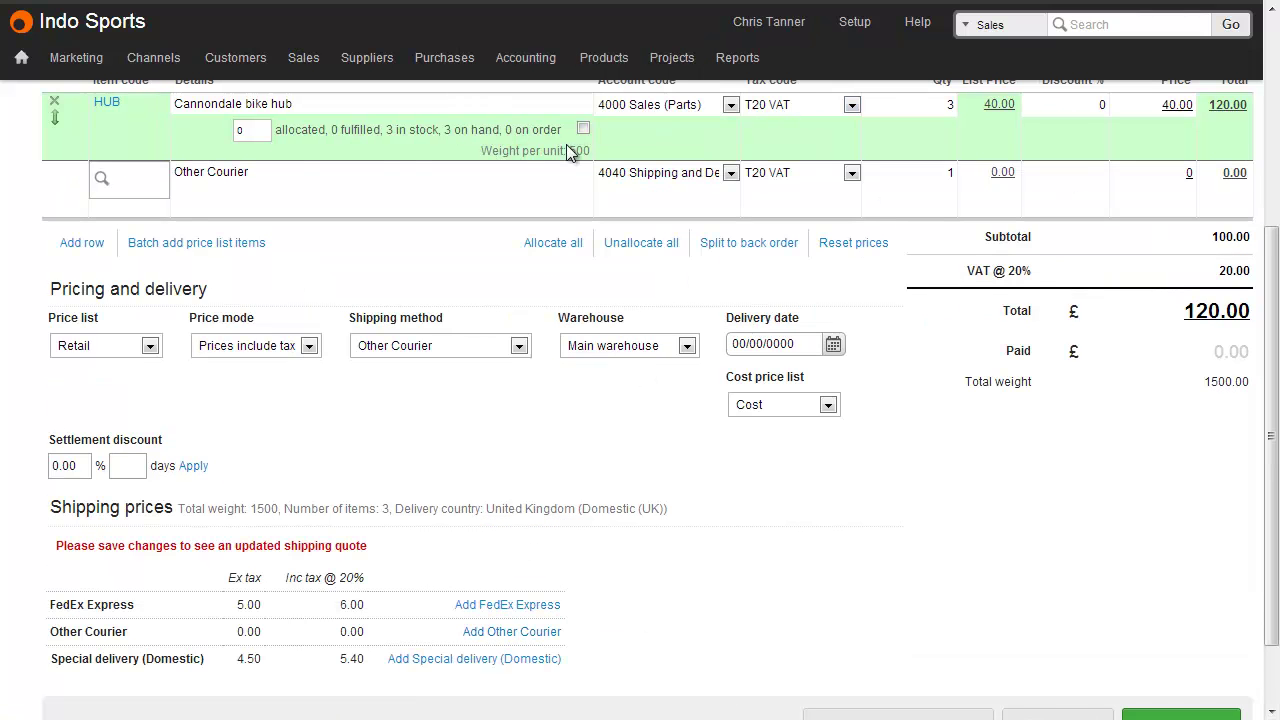